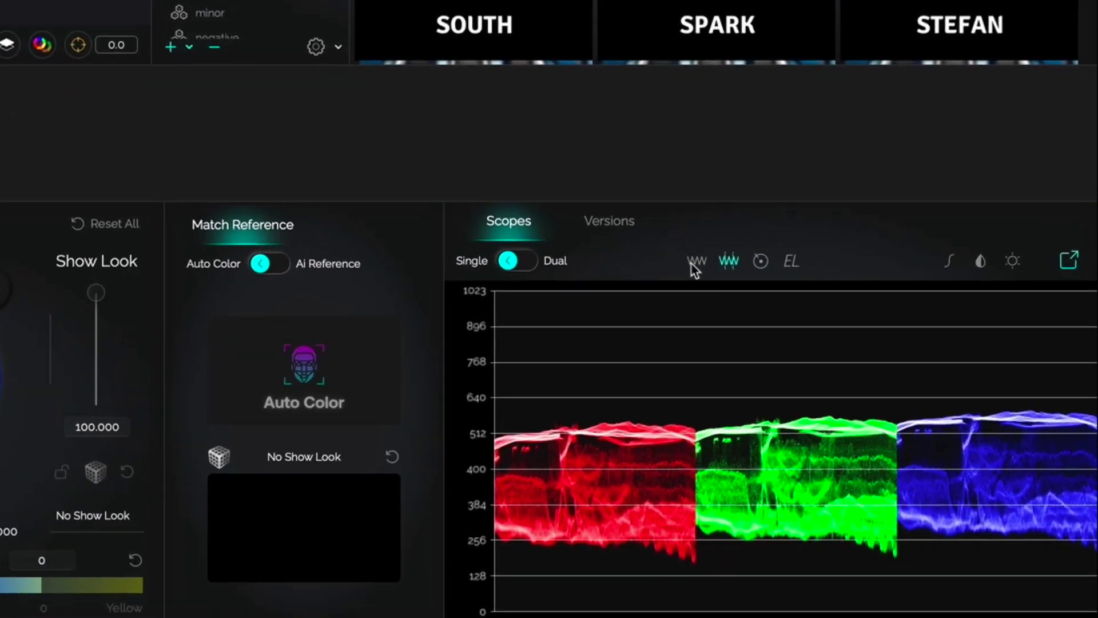
- Cycle the seagull shot's scope through waveform and RGB parade to the vectorscope
{"action": "left_click", "coordinate": [866, 390]}
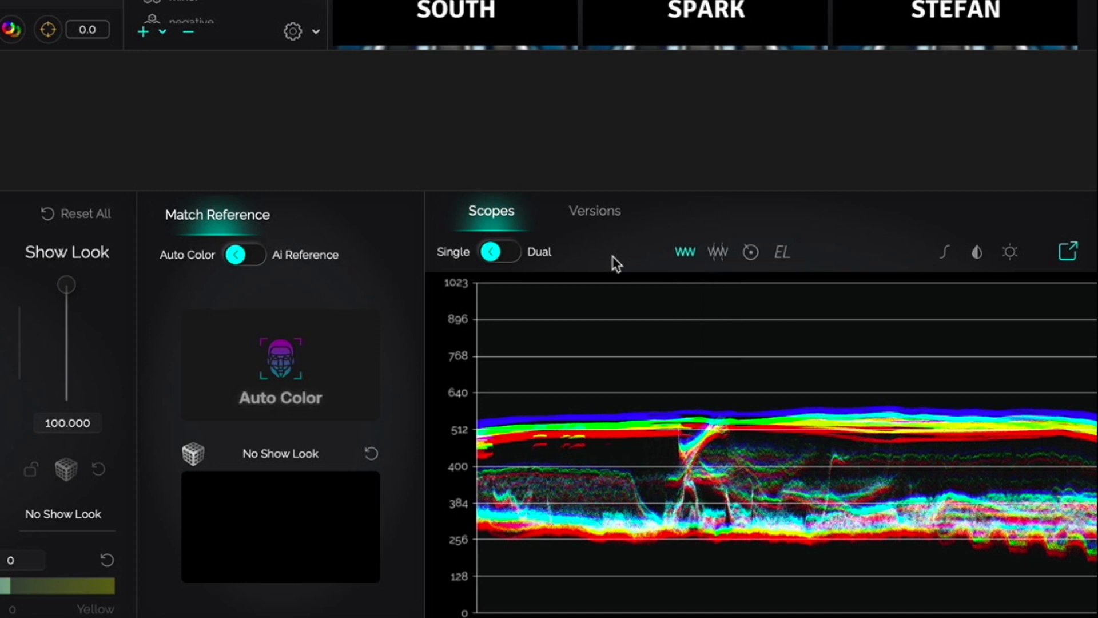
{"action": "left_click", "coordinate": [718, 252]}
{"action": "left_click", "coordinate": [751, 253]}
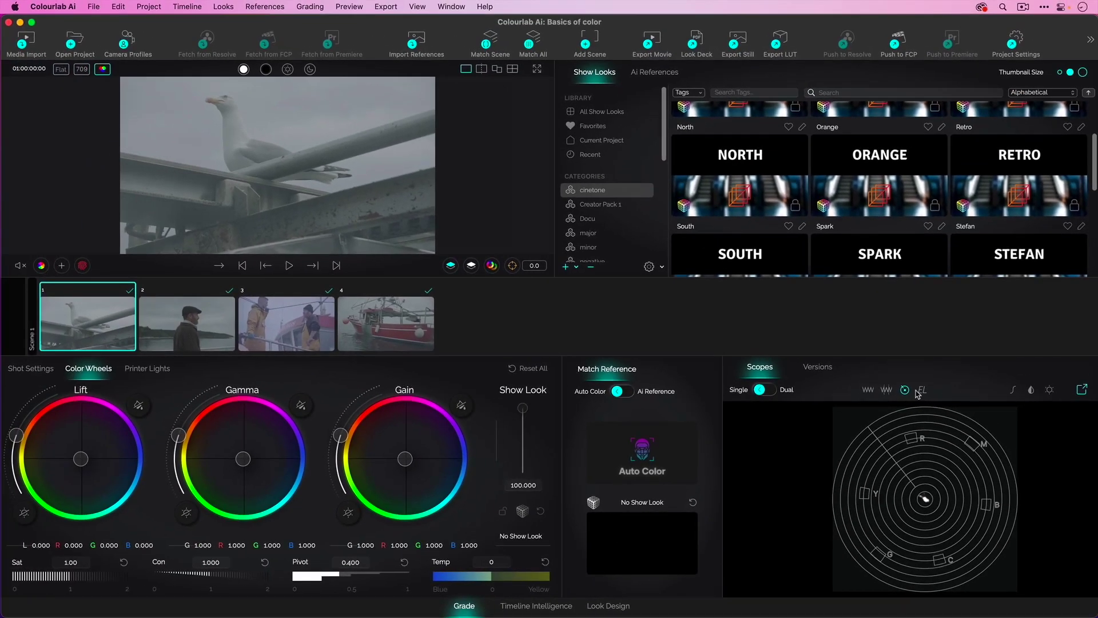
- Replace the vectorscope with the overlaid RGB waveform for the seagull shot
{"action": "left_click", "coordinate": [865, 391]}
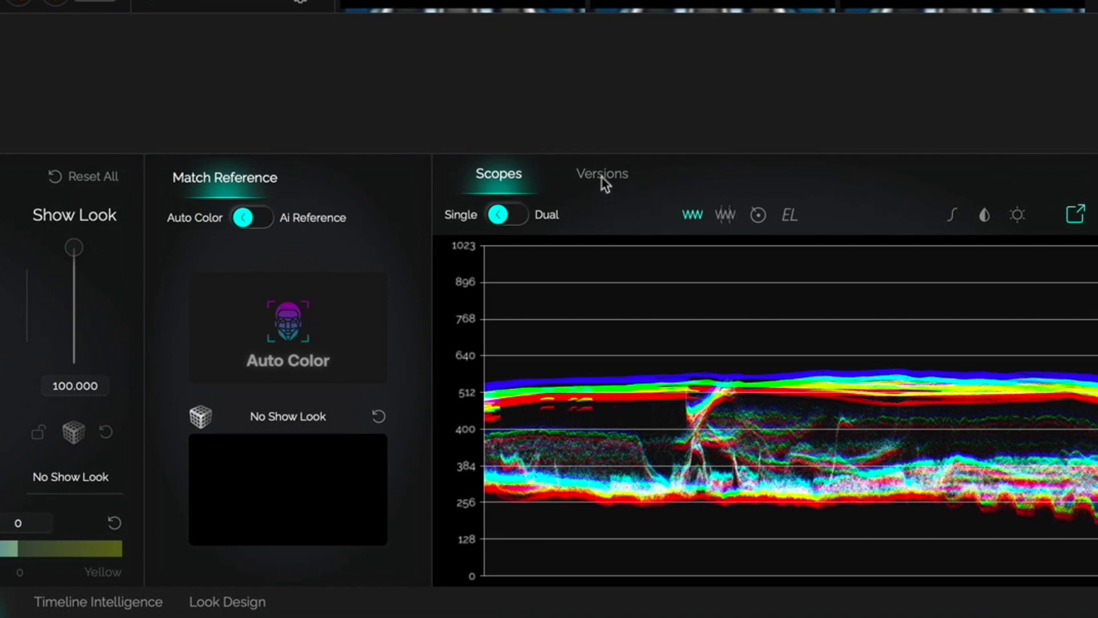
- Save snapshot versions of the seagull shot and the man's shot, then show scopes again
{"action": "left_click", "coordinate": [602, 176]}
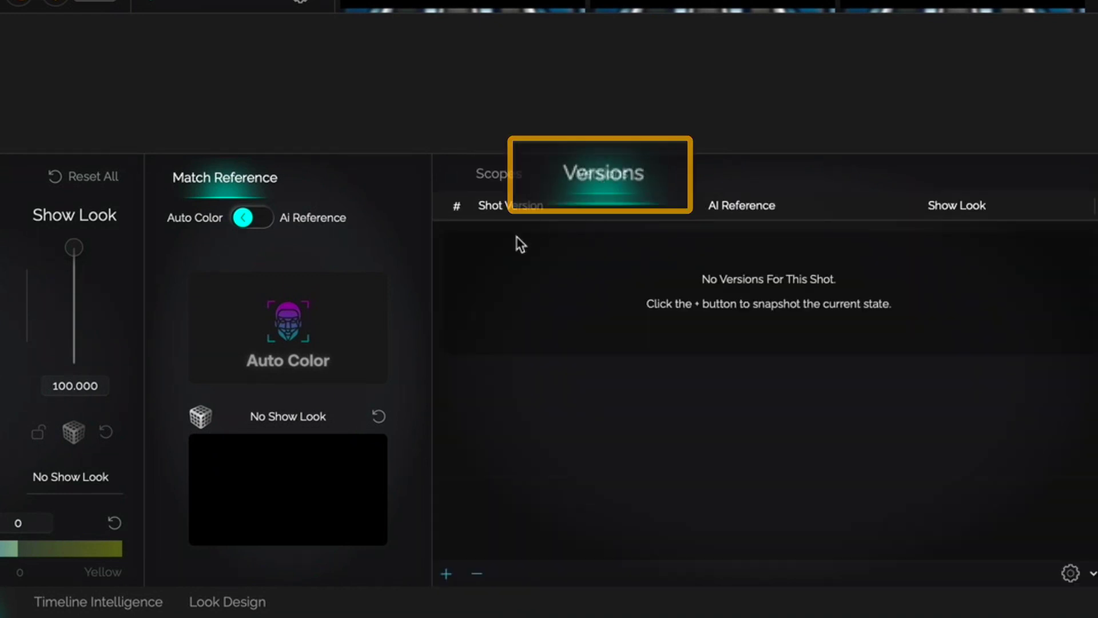
{"action": "left_click", "coordinate": [446, 574]}
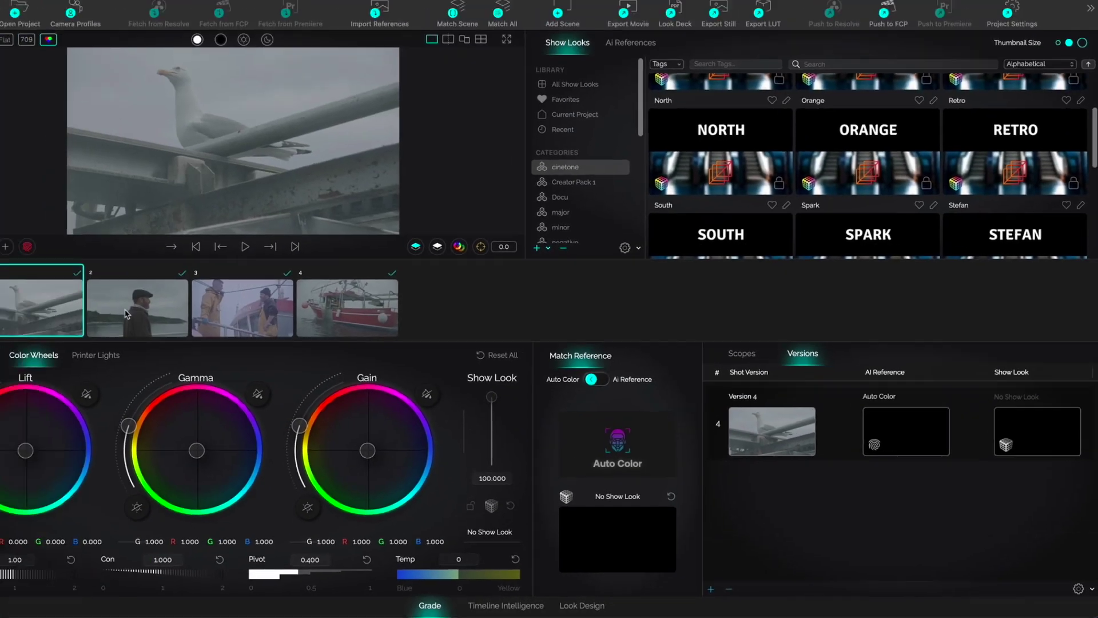
{"action": "key", "text": "Right"}
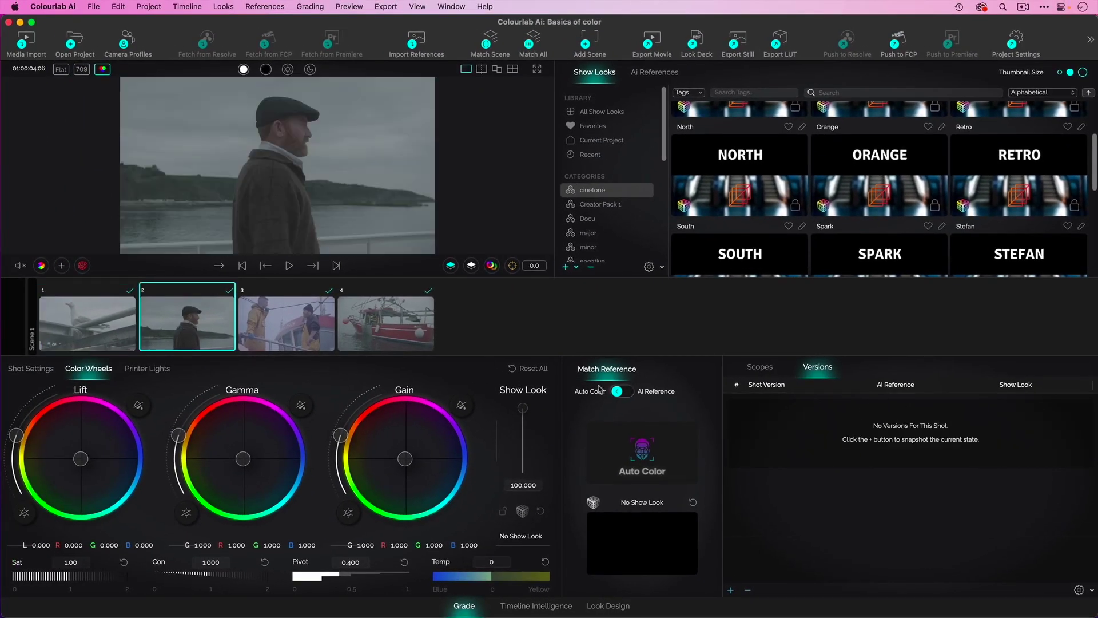
{"action": "left_click", "coordinate": [730, 589]}
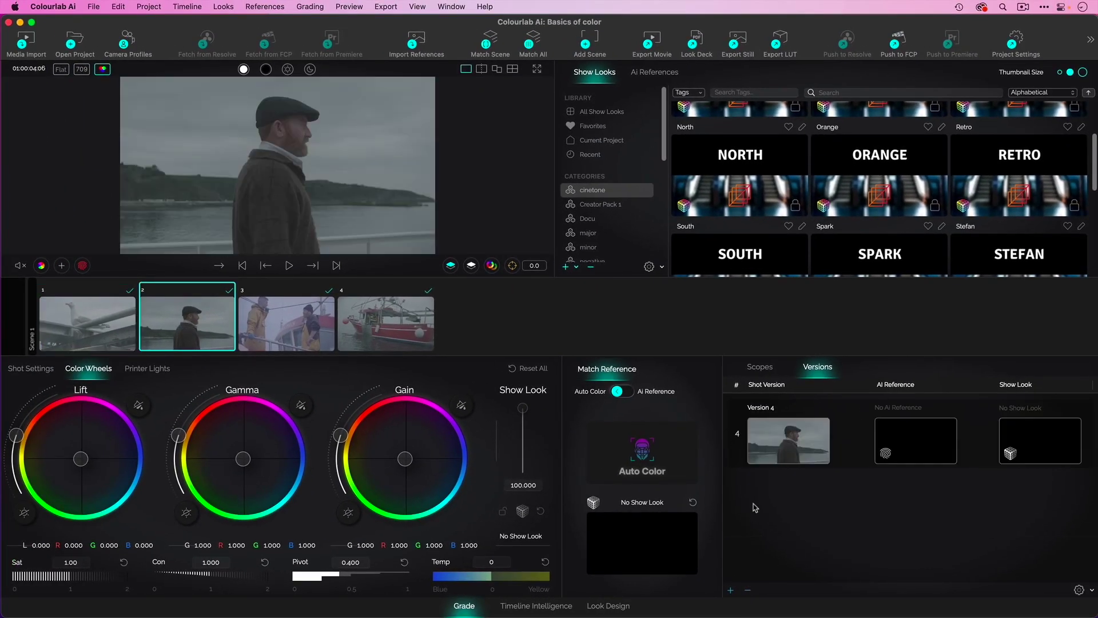
{"action": "left_click", "coordinate": [758, 366]}
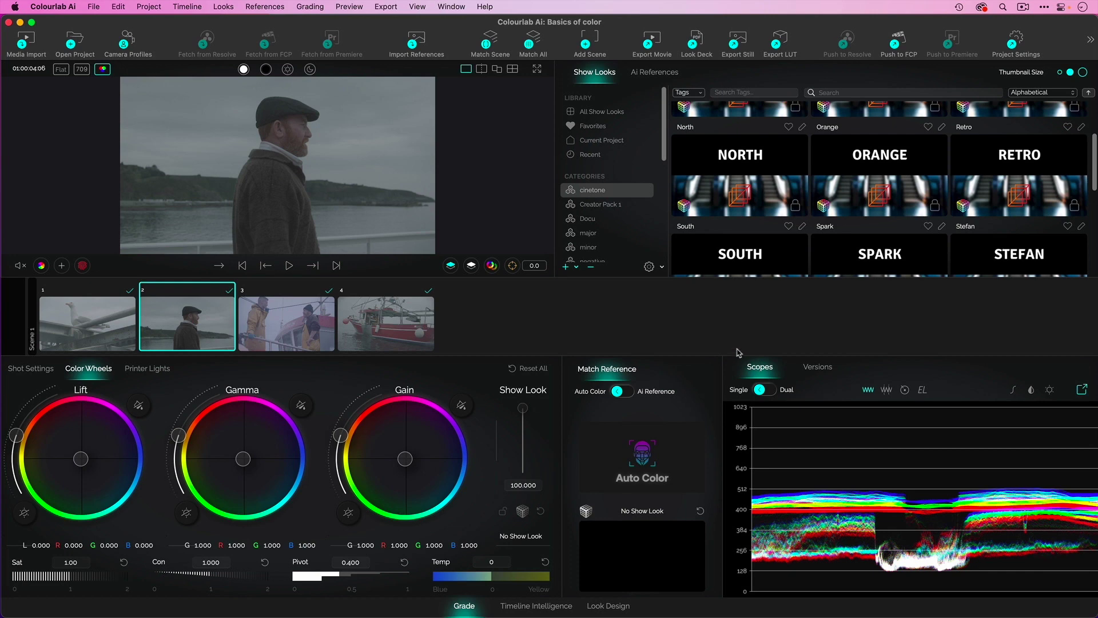
- Change the 3-Default camera profile's IDT from REC709 to Log Generic
{"action": "left_click", "coordinate": [127, 42]}
{"action": "left_click", "coordinate": [389, 201]}
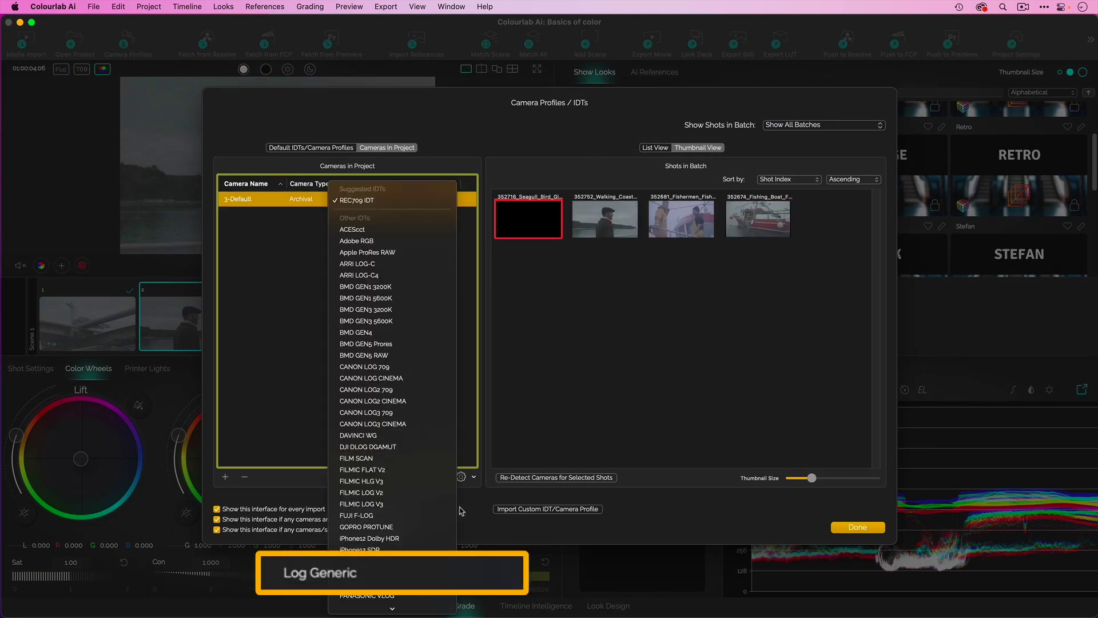
{"action": "left_click", "coordinate": [452, 580]}
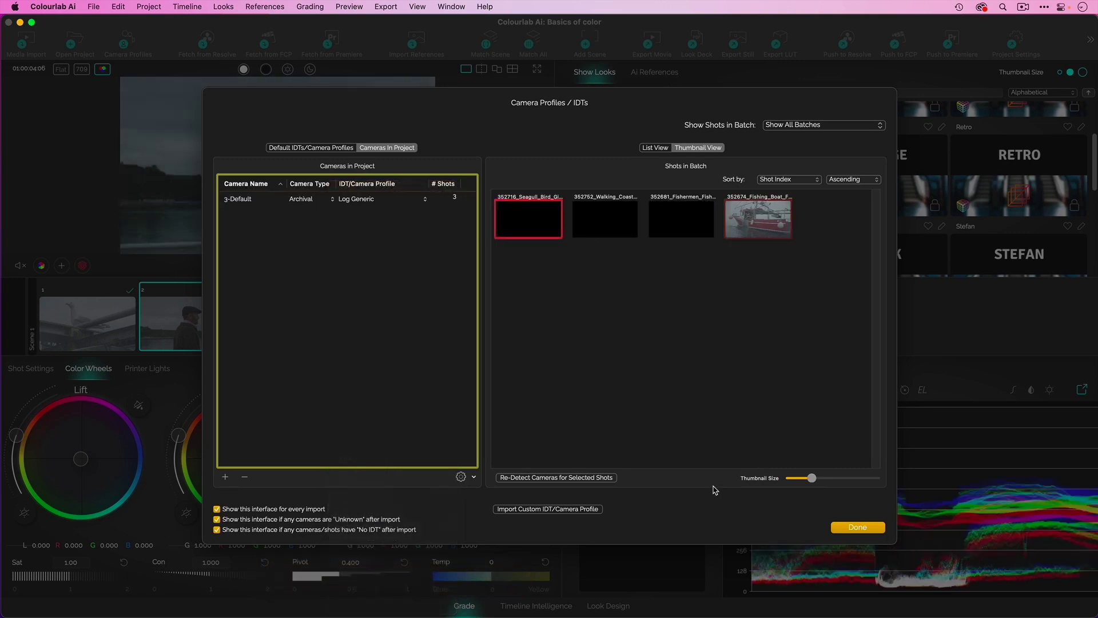
{"action": "left_click", "coordinate": [858, 526]}
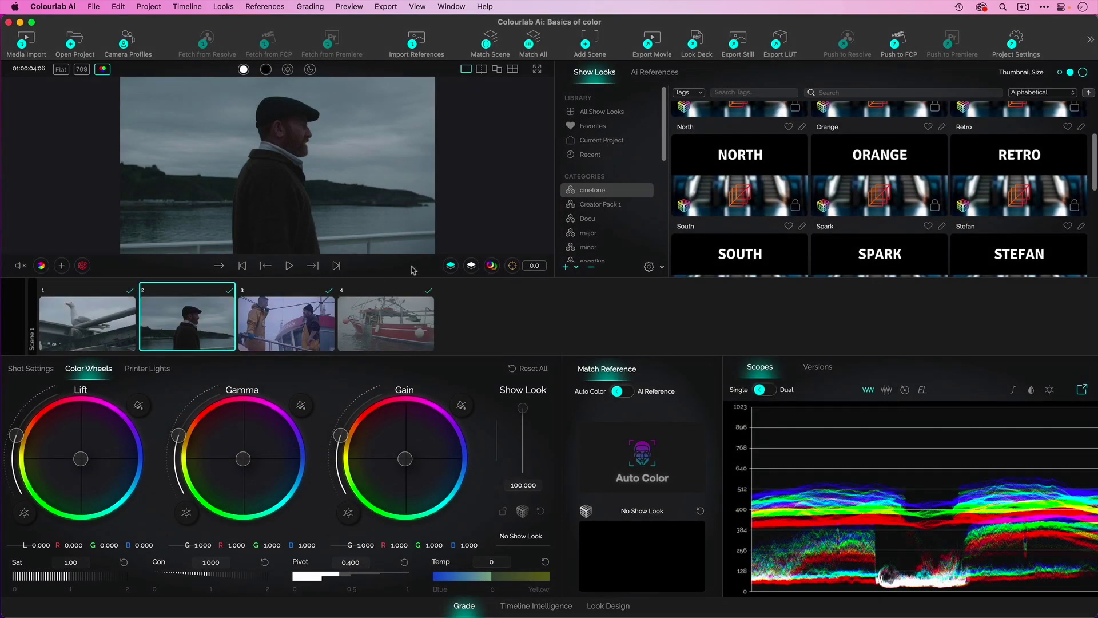
- Auto-colour the man's shot with the RGB Color Tune, contrast 1.068 and saturation 1.18
{"action": "left_click", "coordinate": [452, 266]}
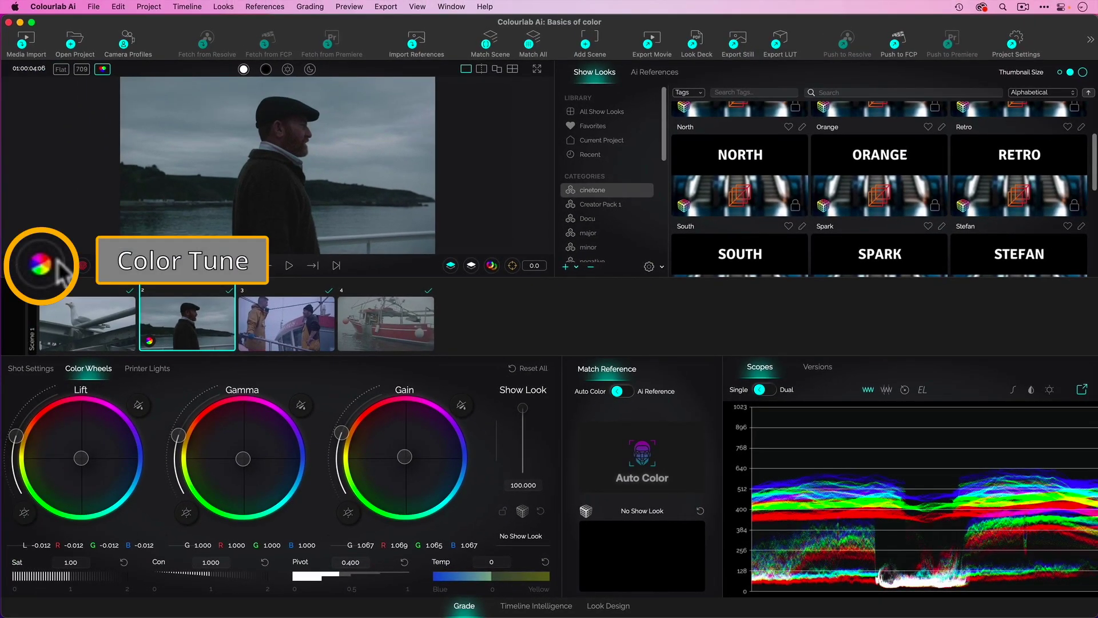
{"action": "left_click", "coordinate": [41, 265]}
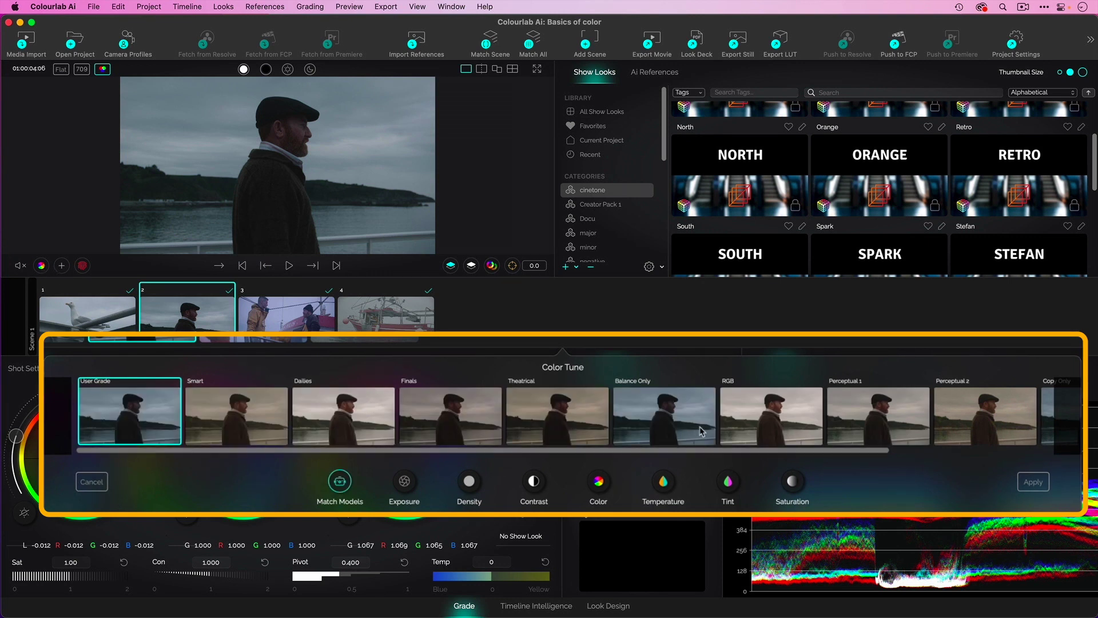
{"action": "left_click", "coordinate": [743, 429]}
{"action": "key", "text": "Return"}
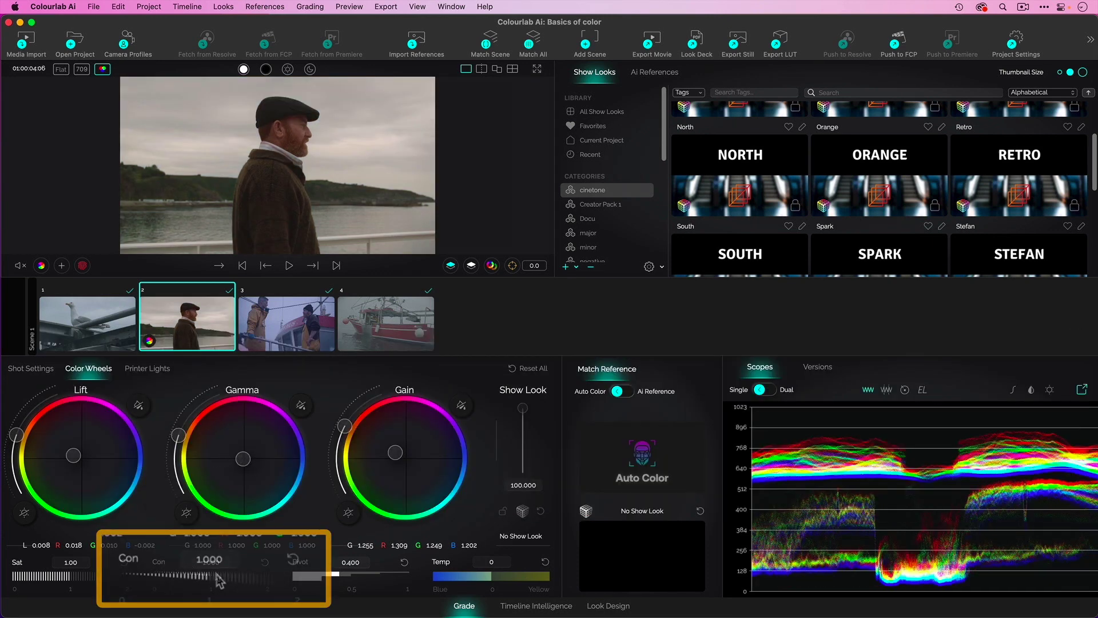
{"action": "left_click_drag", "start_coordinate": [231, 578], "coordinate": [215, 578]}
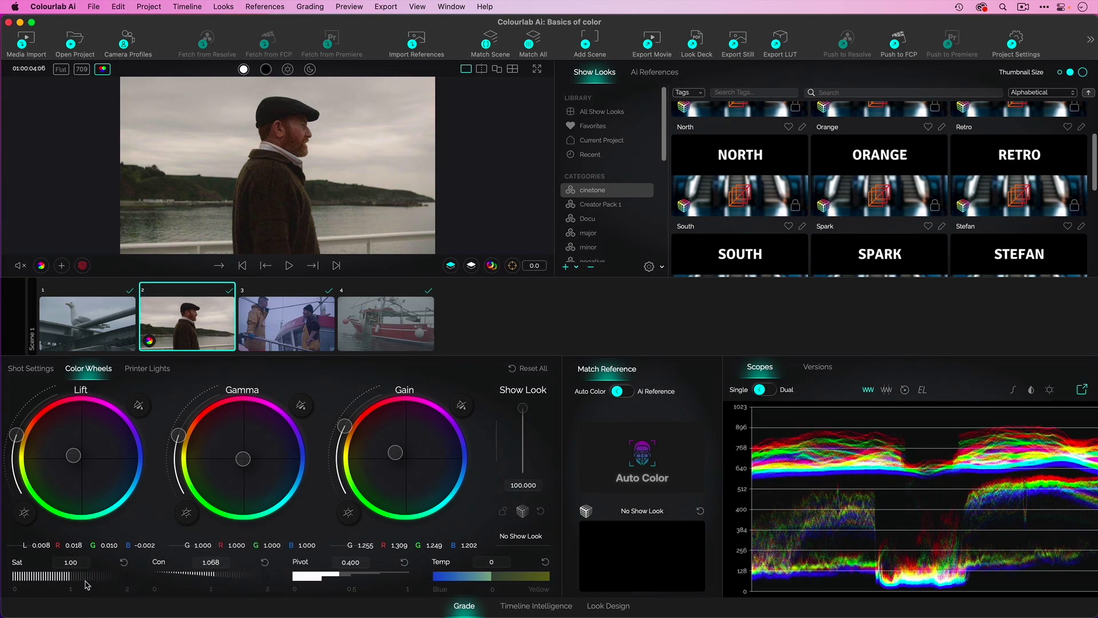
{"action": "left_click_drag", "start_coordinate": [91, 580], "coordinate": [66, 574]}
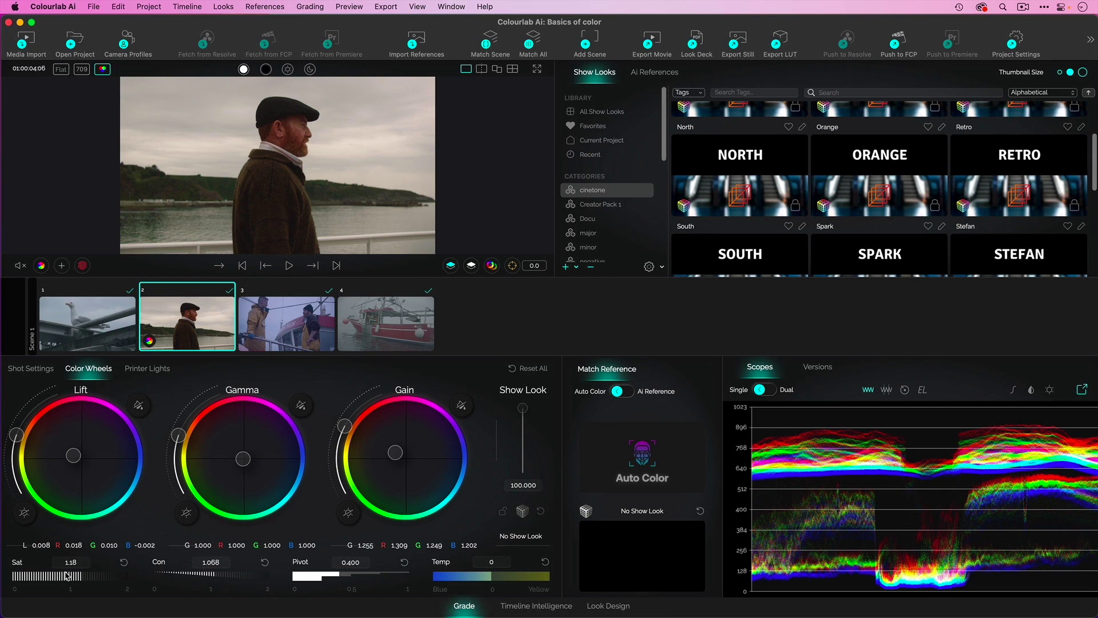
- Match all four shots to the Ai reference of the man, then raise shot 4's contrast
{"action": "left_click", "coordinate": [83, 265]}
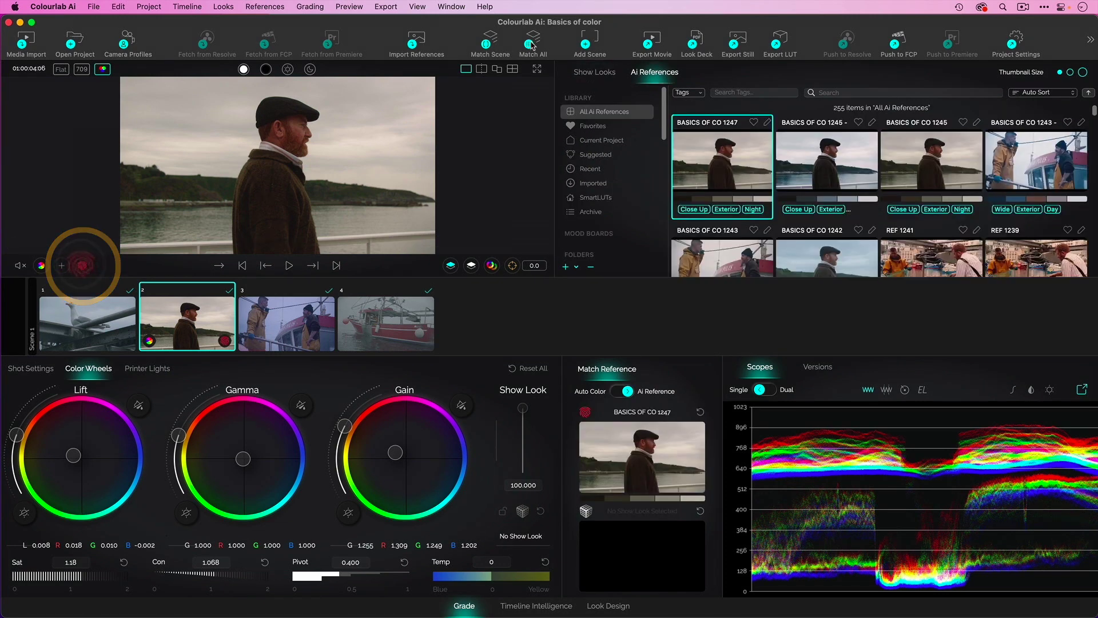
{"action": "left_click", "coordinate": [491, 40]}
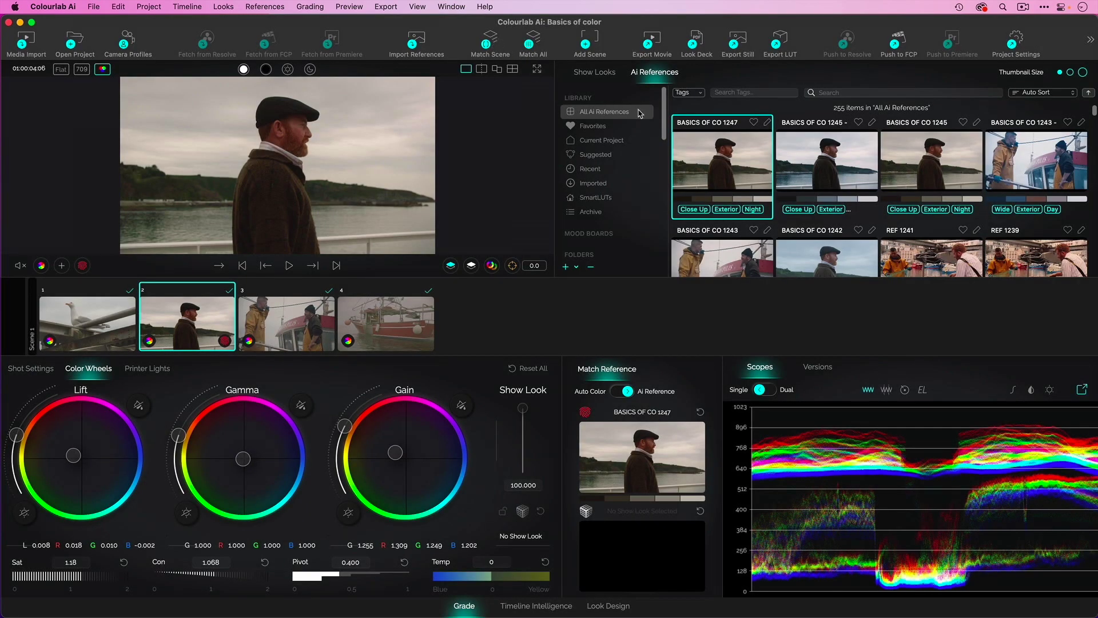
{"action": "left_click", "coordinate": [402, 320]}
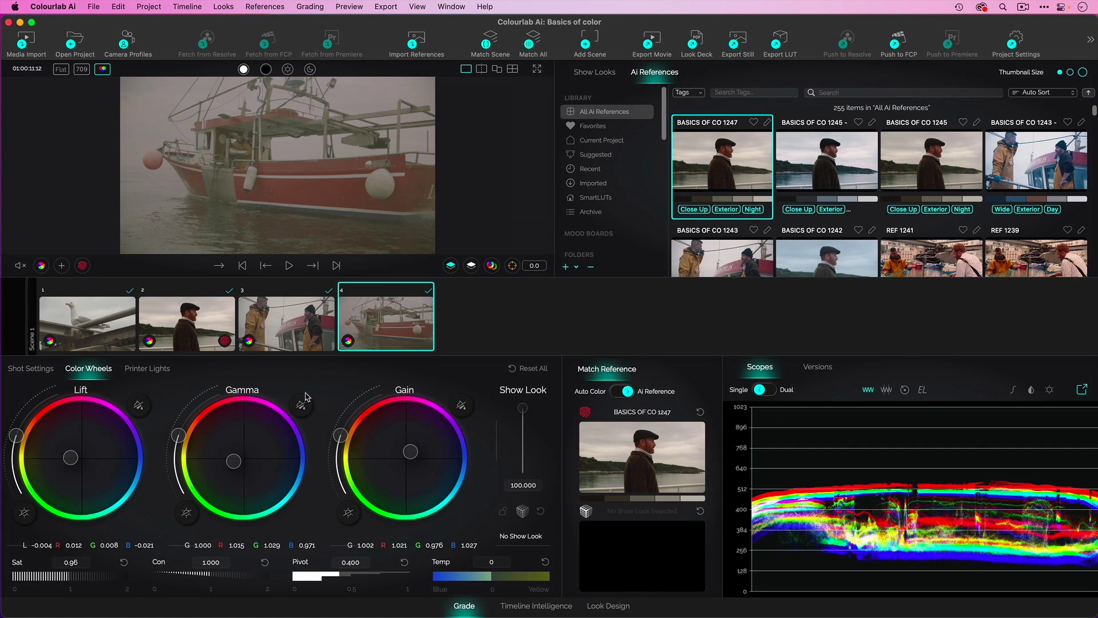
{"action": "left_click_drag", "start_coordinate": [209, 572], "coordinate": [235, 572]}
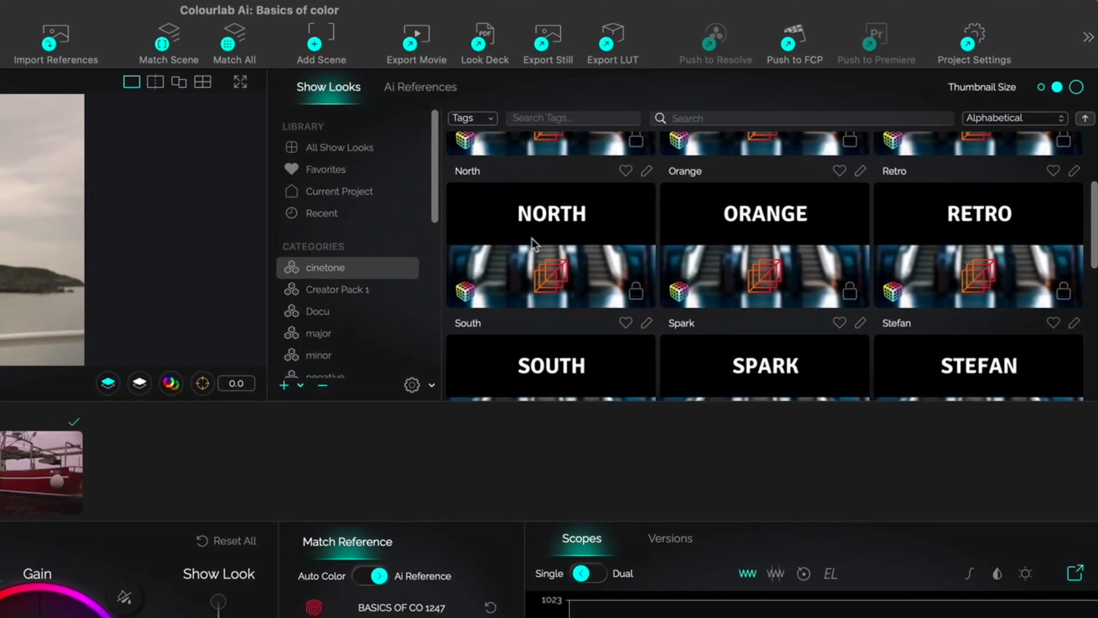
- Apply the cinetone North show look to the man's shot
{"action": "left_click", "coordinate": [727, 172]}
{"action": "right_click", "coordinate": [535, 238]}
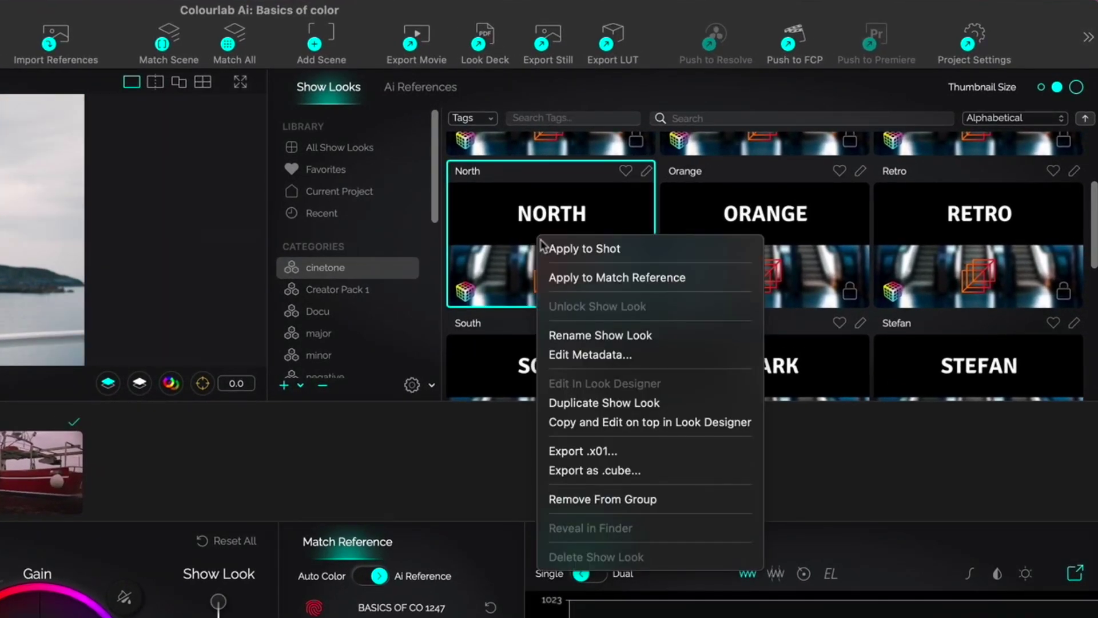
{"action": "left_click", "coordinate": [572, 247]}
- Copy the man's shot grade and paste its show look to every shot in the scene
{"action": "right_click", "coordinate": [197, 315]}
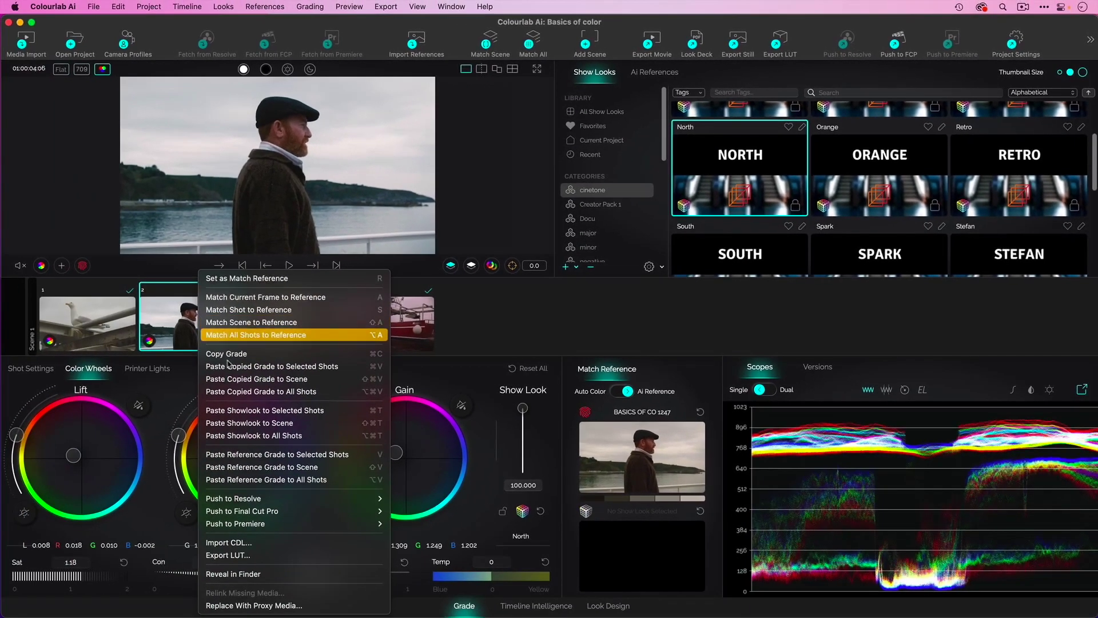
{"action": "left_click", "coordinate": [228, 353]}
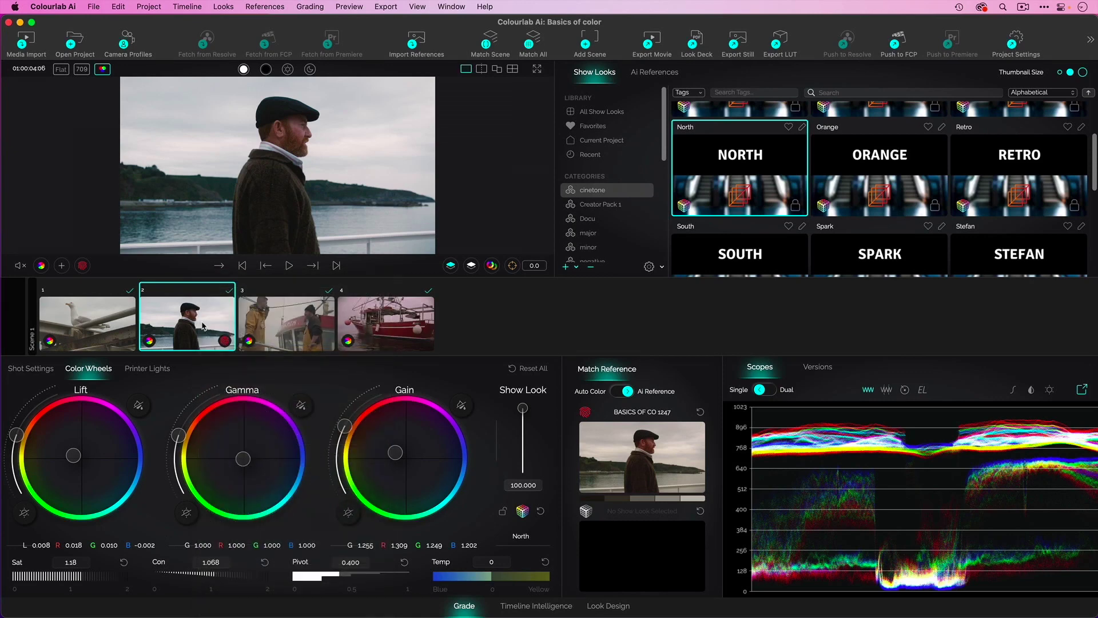
{"action": "right_click", "coordinate": [203, 315]}
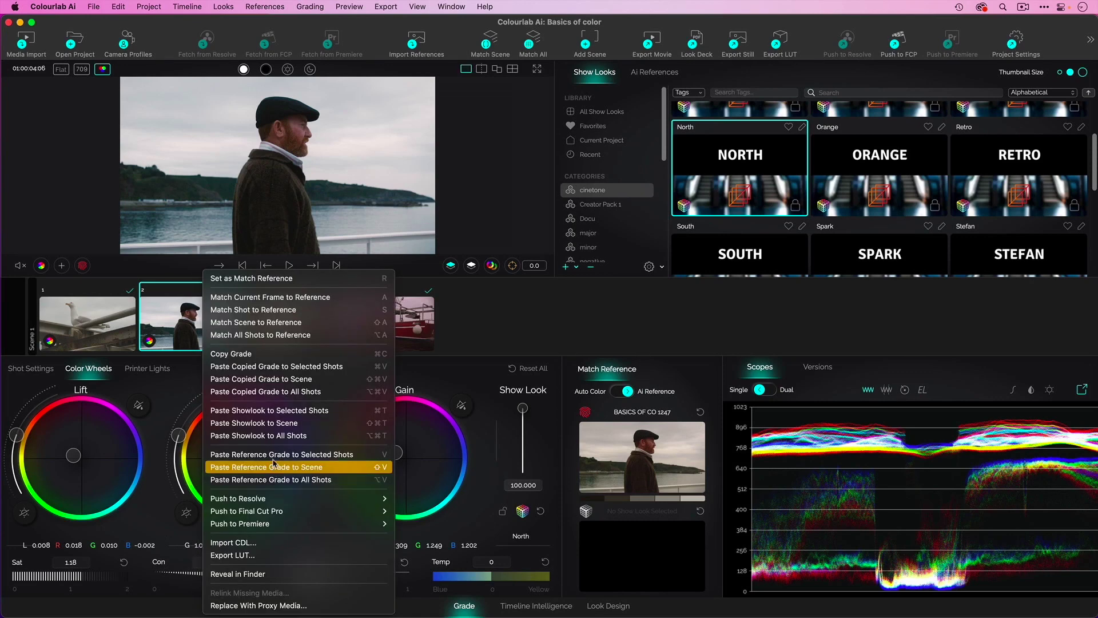
{"action": "left_click", "coordinate": [276, 424]}
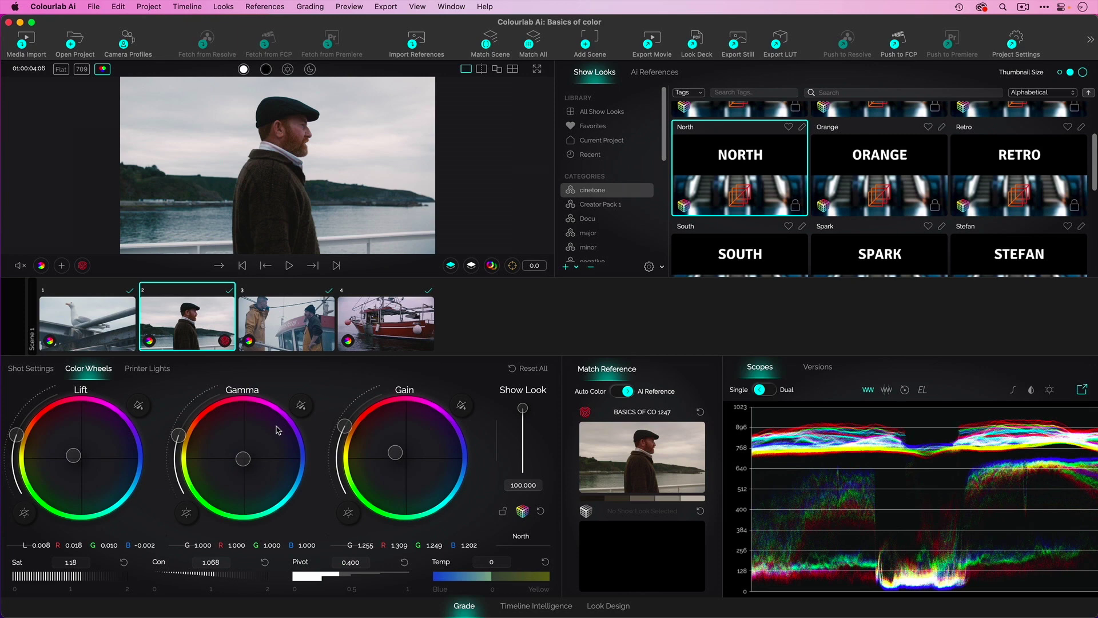